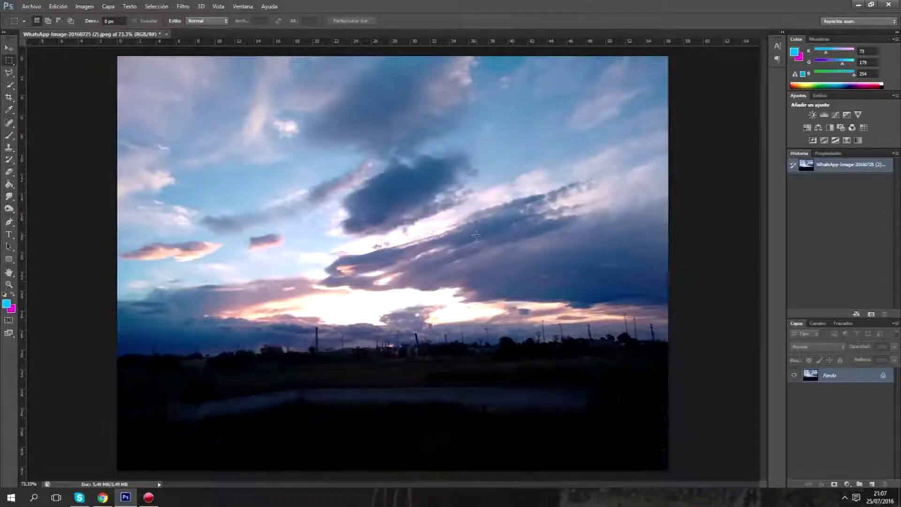
Duplicate the Fondo layer into a Fondo copia layer.
{"action": "scroll", "coordinate": [476, 236], "scroll_direction": "up", "scroll_amount": 1}
{"action": "scroll", "coordinate": [476, 236], "scroll_direction": "down", "scroll_amount": 1}
{"action": "scroll", "coordinate": [650, 234], "scroll_direction": "down", "scroll_amount": 1}
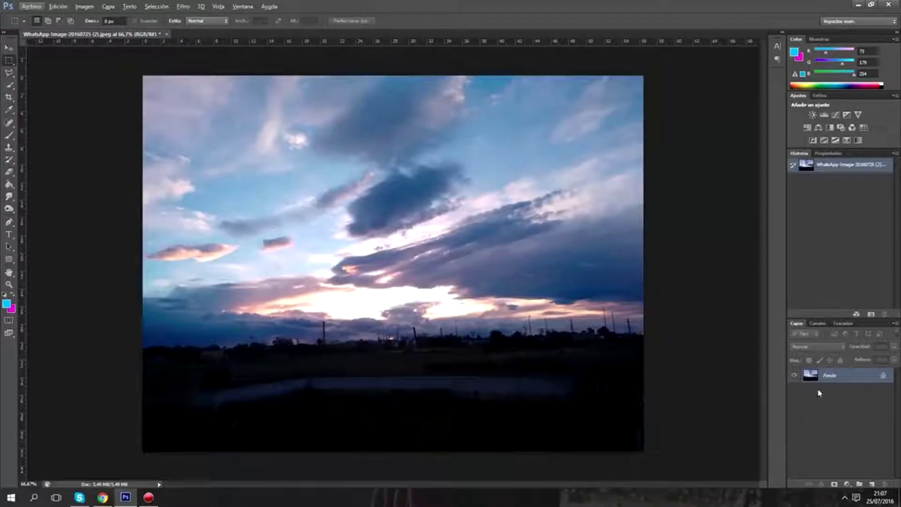
{"action": "right_click", "coordinate": [837, 378]}
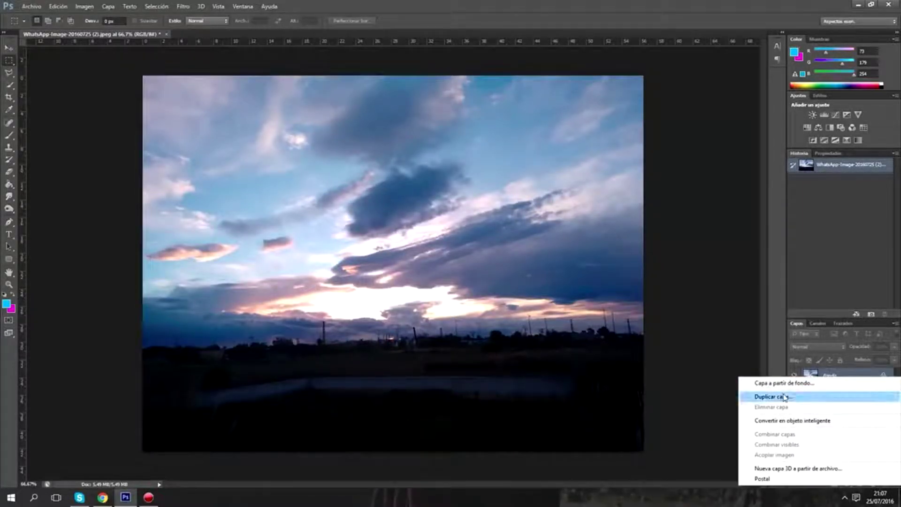
{"action": "key", "text": "Escape"}
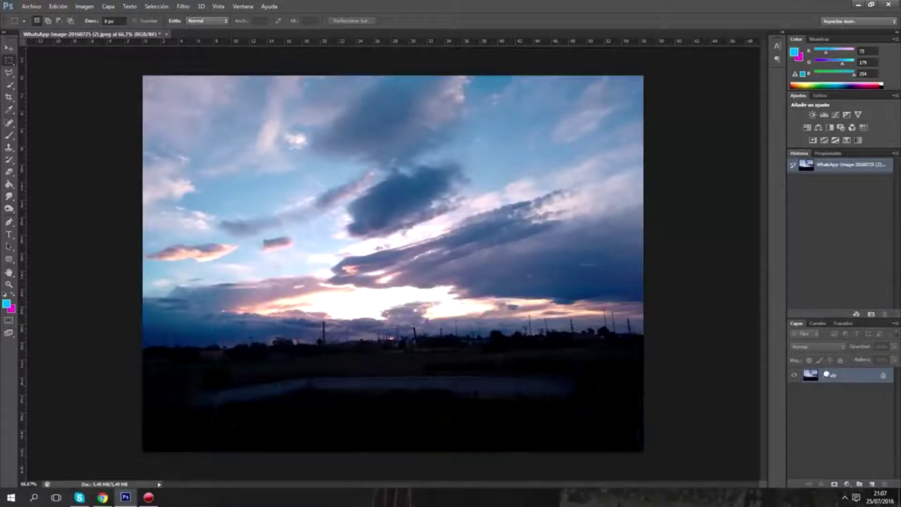
{"action": "left_click_drag", "start_coordinate": [873, 479], "coordinate": [872, 483]}
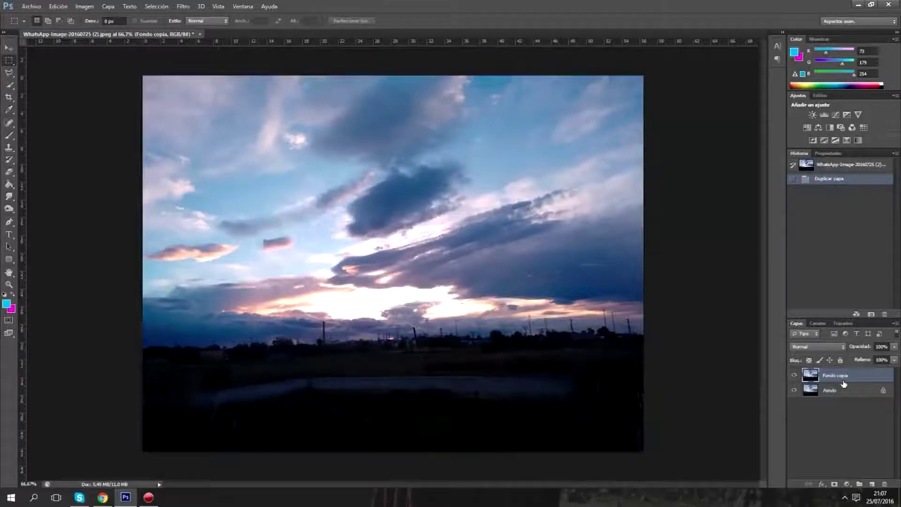
Set the copy to Superponer (Overlay) at 50% opacity and merge it down into Fondo.
{"action": "left_click", "coordinate": [824, 348]}
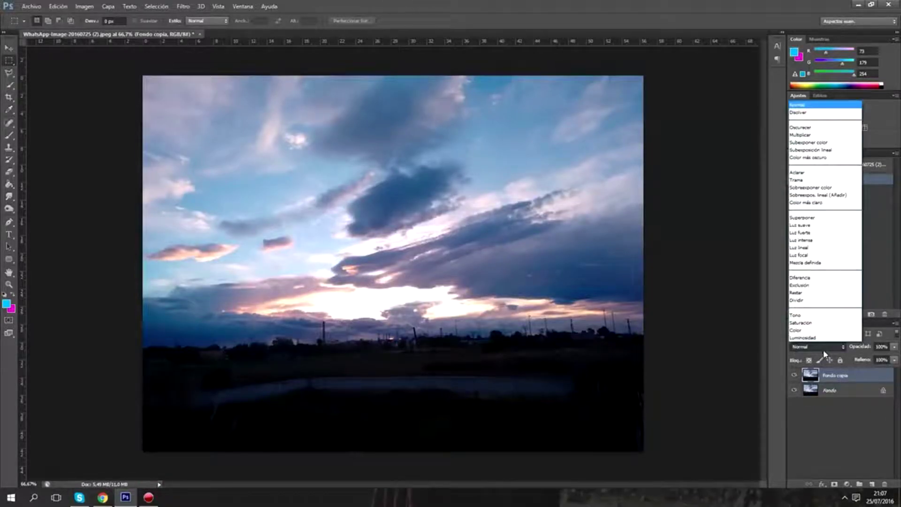
{"action": "left_click", "coordinate": [824, 218]}
{"action": "left_click", "coordinate": [882, 347]}
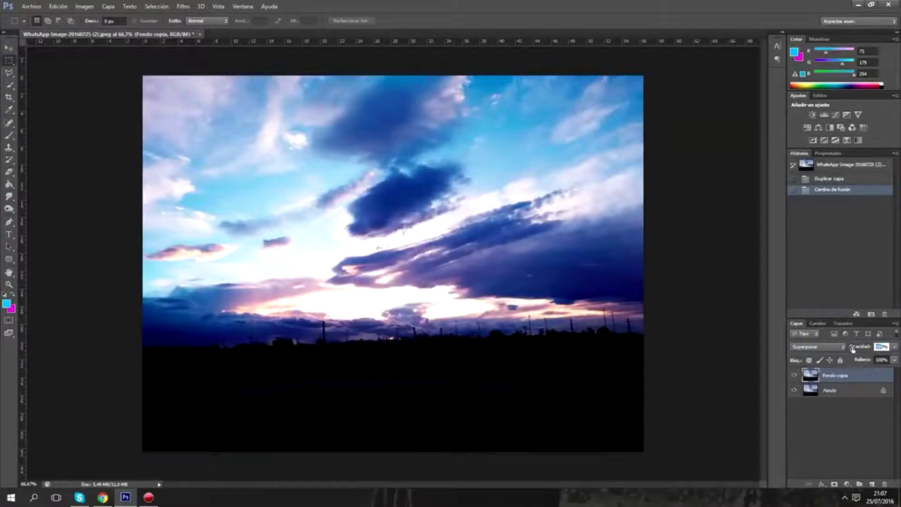
{"action": "key", "text": "Return"}
{"action": "left_click", "coordinate": [828, 419]}
{"action": "left_click", "coordinate": [839, 378]}
{"action": "right_click", "coordinate": [839, 379]}
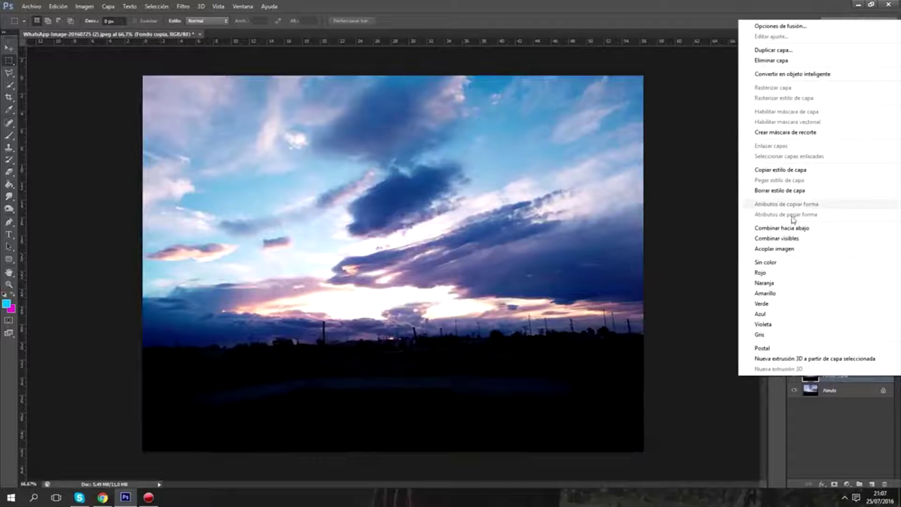
{"action": "left_click", "coordinate": [825, 229]}
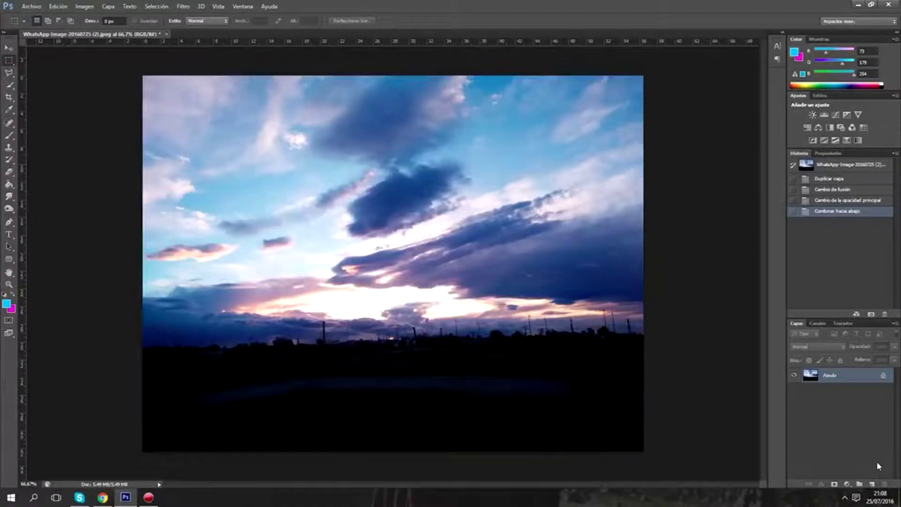
Duplicate the merged Fondo layer, then Desaturar and Invertir the copy into a grayscale negative.
{"action": "left_click_drag", "start_coordinate": [839, 378], "coordinate": [873, 483]}
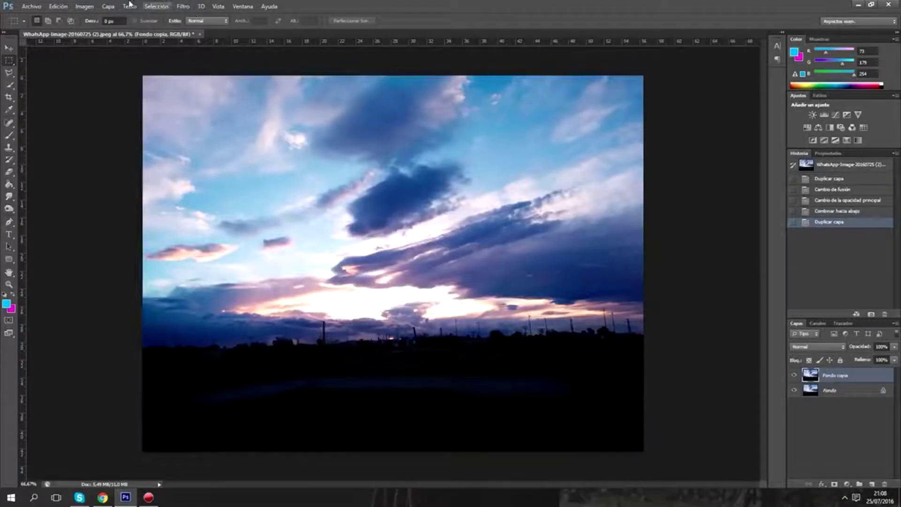
{"action": "left_click", "coordinate": [84, 6]}
{"action": "mouse_move", "coordinate": [127, 30]}
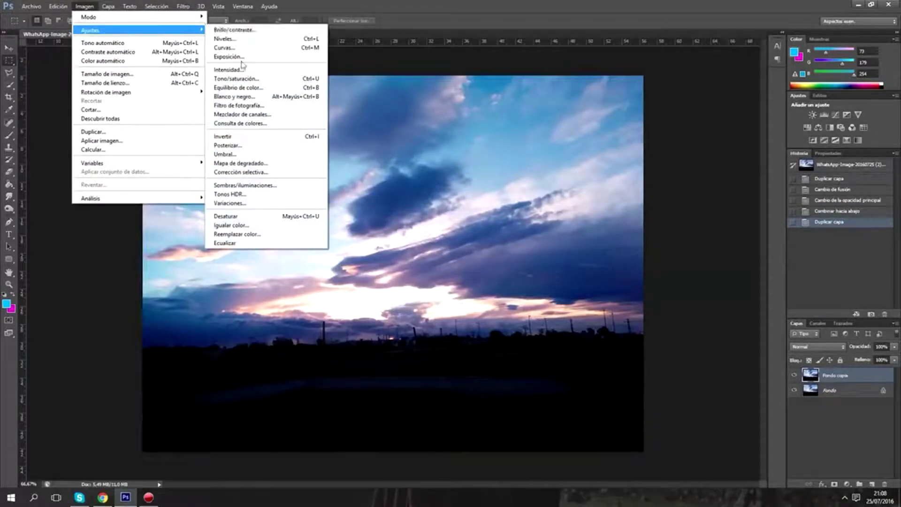
{"action": "left_click", "coordinate": [250, 217]}
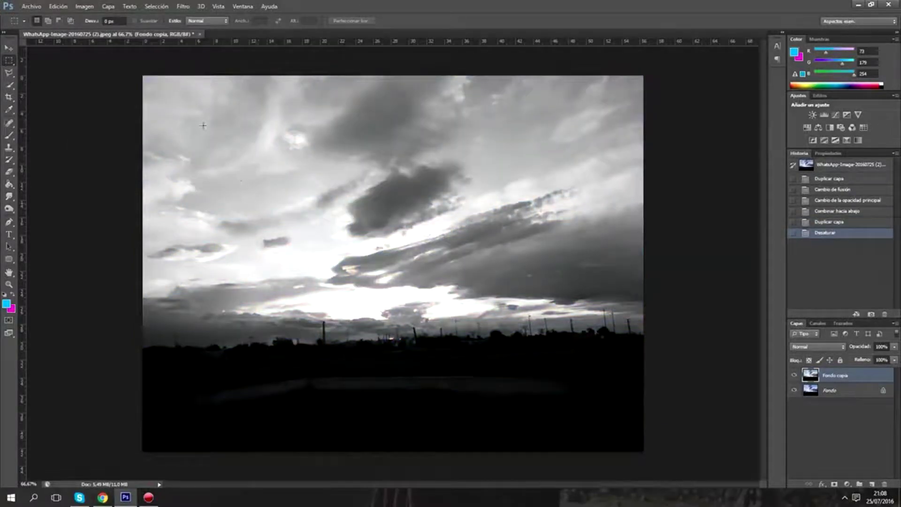
{"action": "left_click", "coordinate": [84, 6]}
{"action": "mouse_move", "coordinate": [92, 30]}
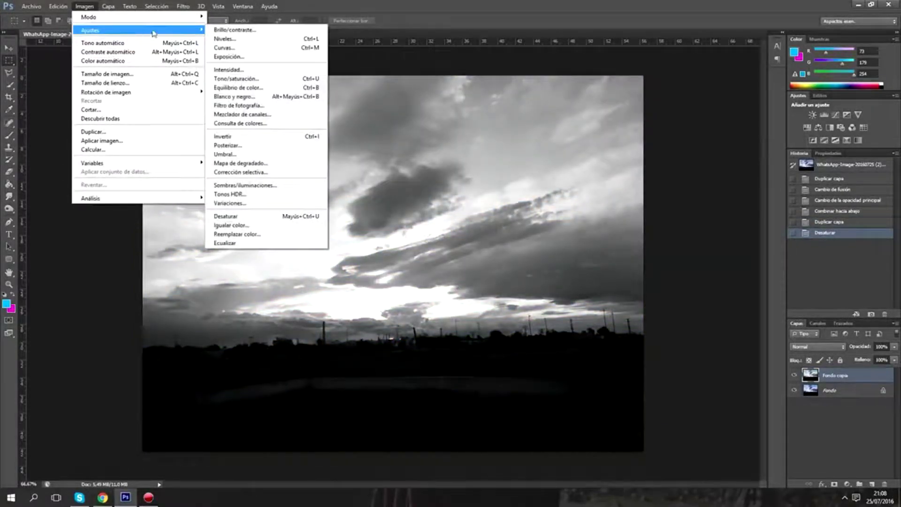
{"action": "left_click", "coordinate": [248, 137]}
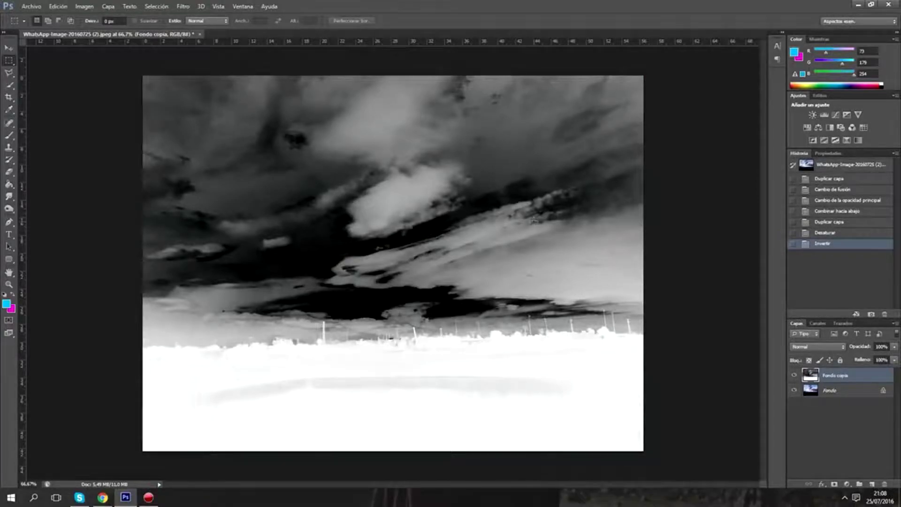
{"action": "left_click", "coordinate": [183, 6]}
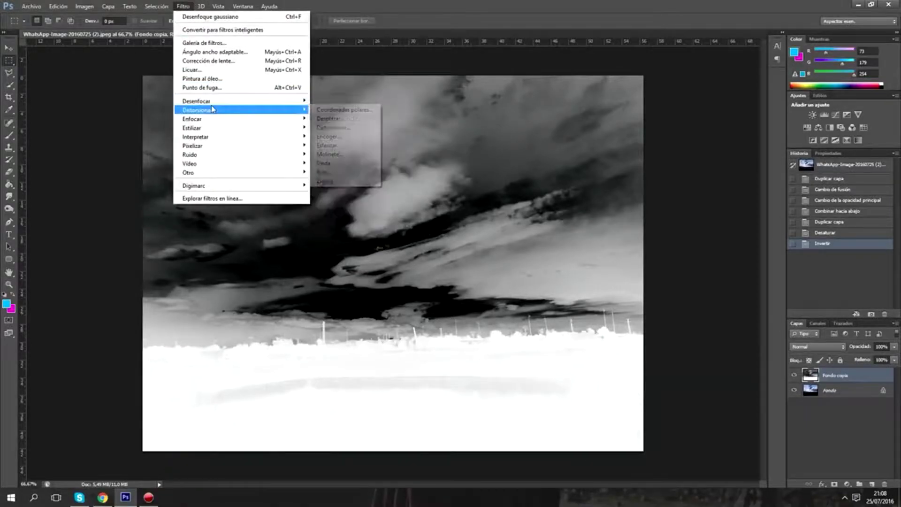
{"action": "mouse_move", "coordinate": [196, 100]}
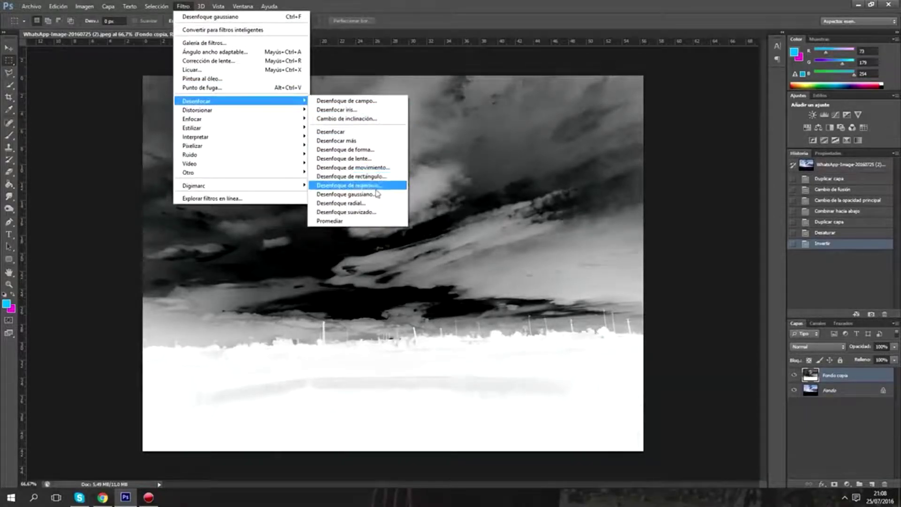
Apply a Gaussian Blur with a 40-pixel radius to the inverted copy layer.
{"action": "left_click", "coordinate": [357, 194]}
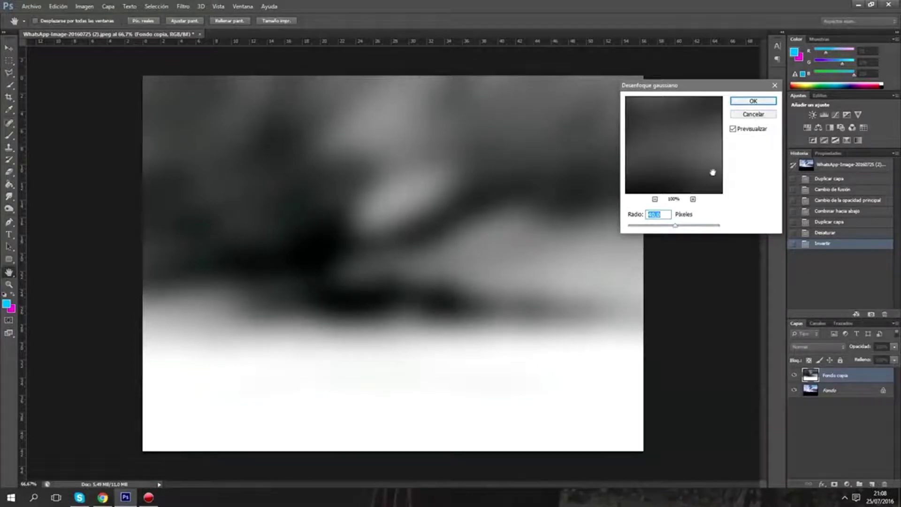
{"action": "left_click_drag", "start_coordinate": [687, 91], "coordinate": [706, 88]}
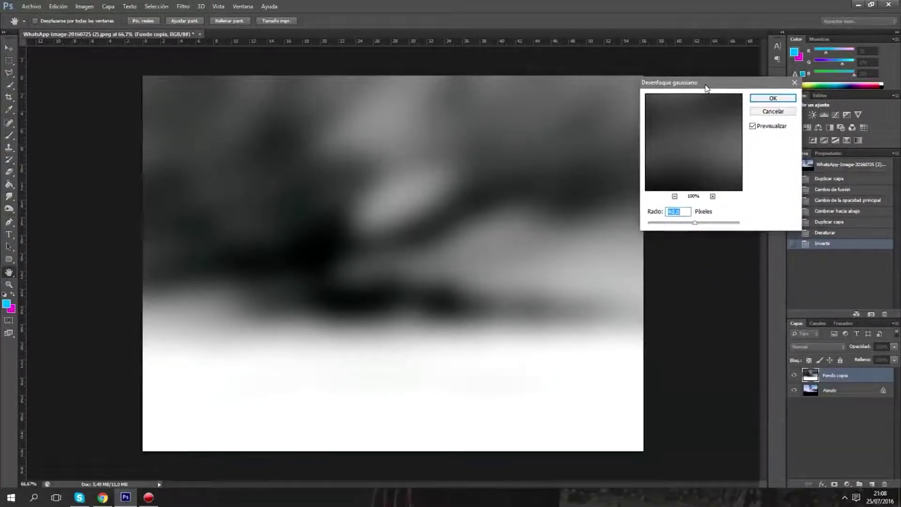
{"action": "left_click_drag", "start_coordinate": [717, 87], "coordinate": [717, 86]}
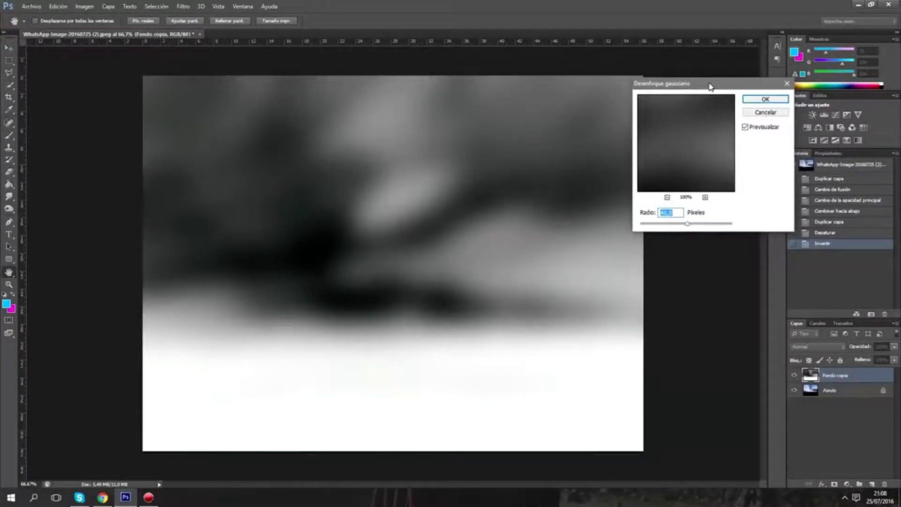
{"action": "left_click", "coordinate": [761, 103]}
{"action": "left_click", "coordinate": [806, 346]}
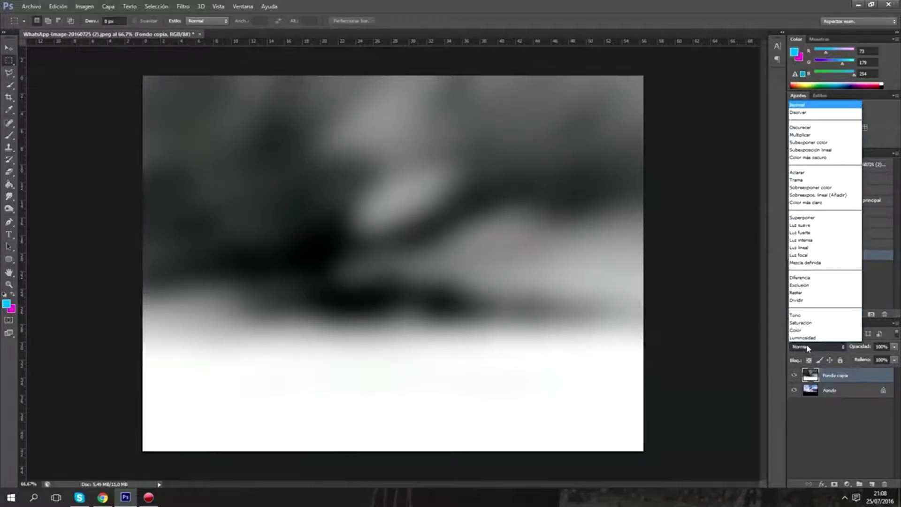
Set the blurred layer to Superponer (Overlay) mode, leaving its opacity at 100%.
{"action": "left_click", "coordinate": [804, 217]}
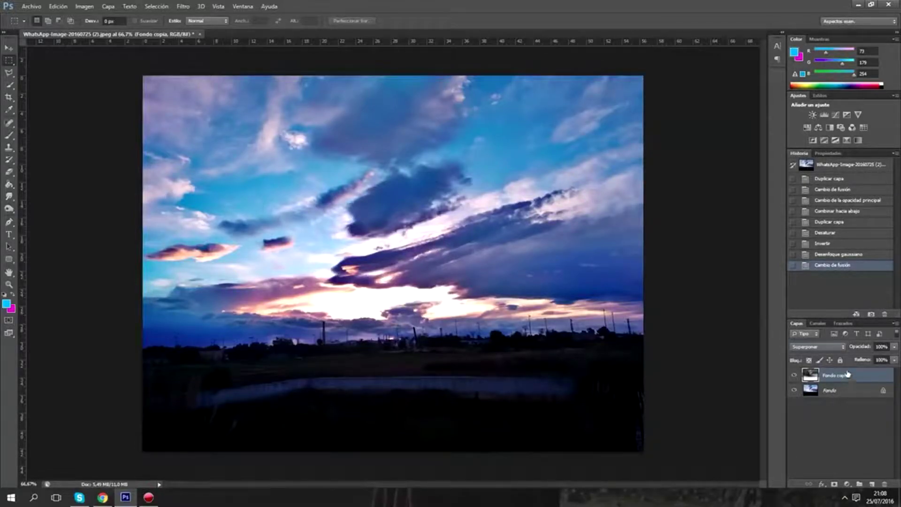
{"action": "left_click", "coordinate": [894, 346]}
{"action": "left_click_drag", "start_coordinate": [893, 359], "coordinate": [872, 360]}
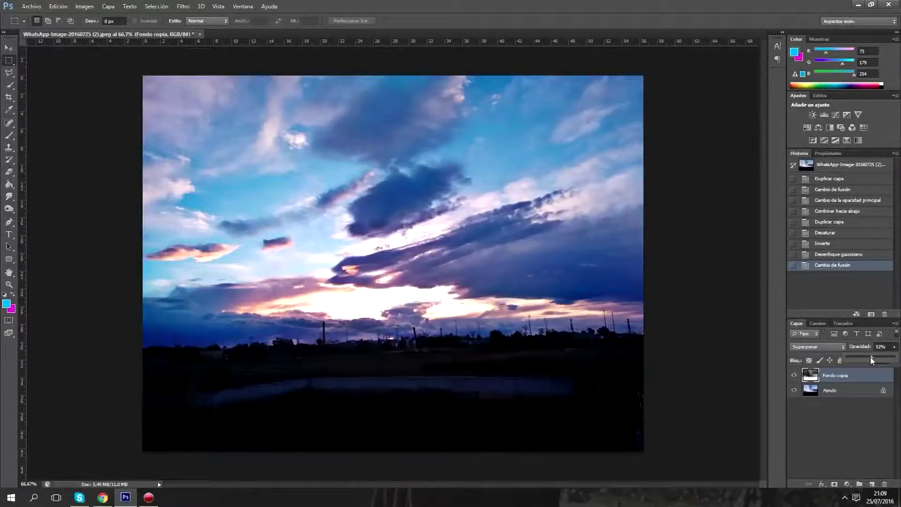
{"action": "left_click_drag", "start_coordinate": [871, 360], "coordinate": [894, 360]}
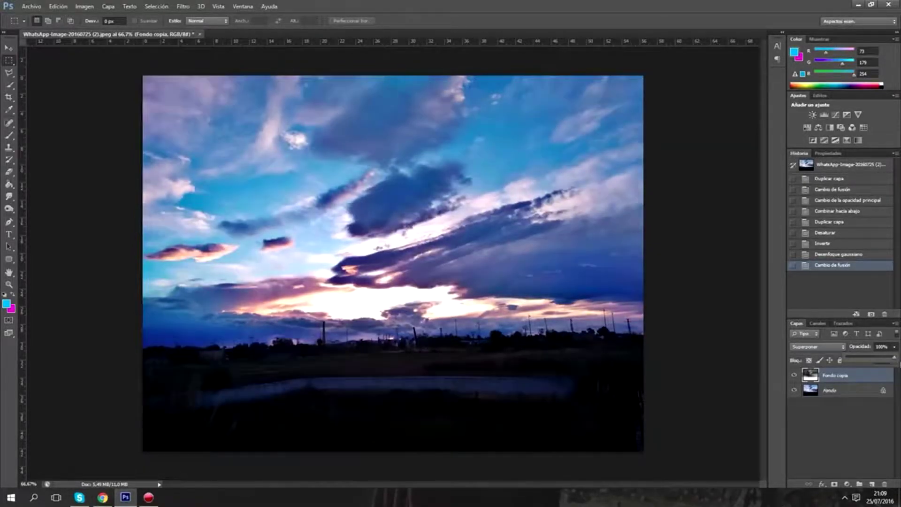
{"action": "right_click", "coordinate": [830, 375]}
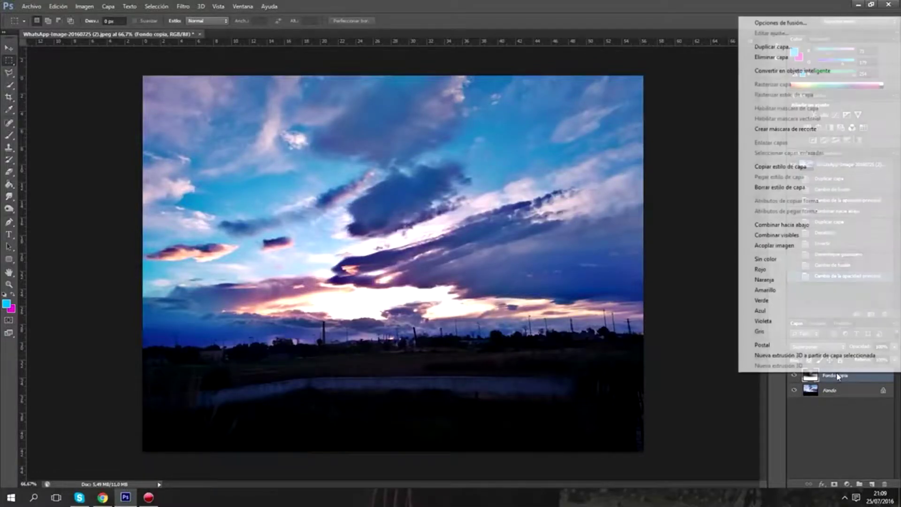
Duplicate the overlay layer as Fondo copia 2, keeping its opacity at 100%.
{"action": "left_click", "coordinate": [774, 47]}
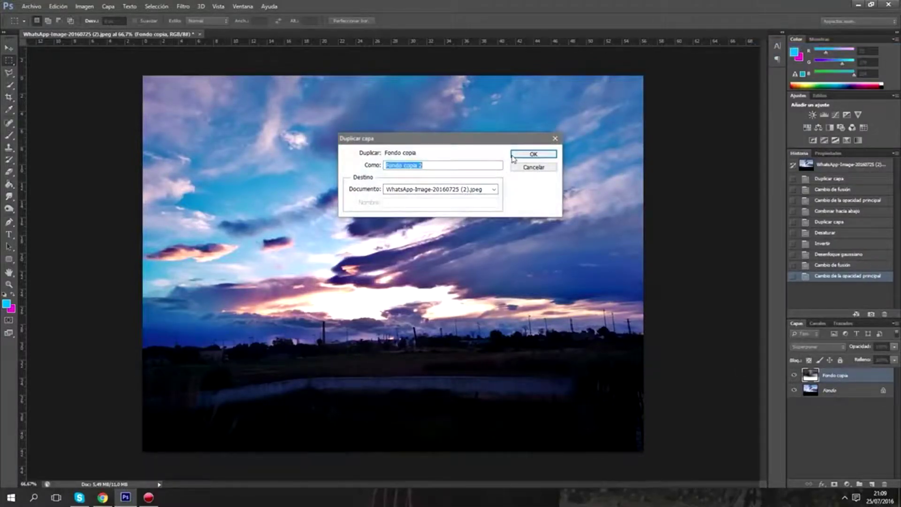
{"action": "left_click", "coordinate": [532, 154]}
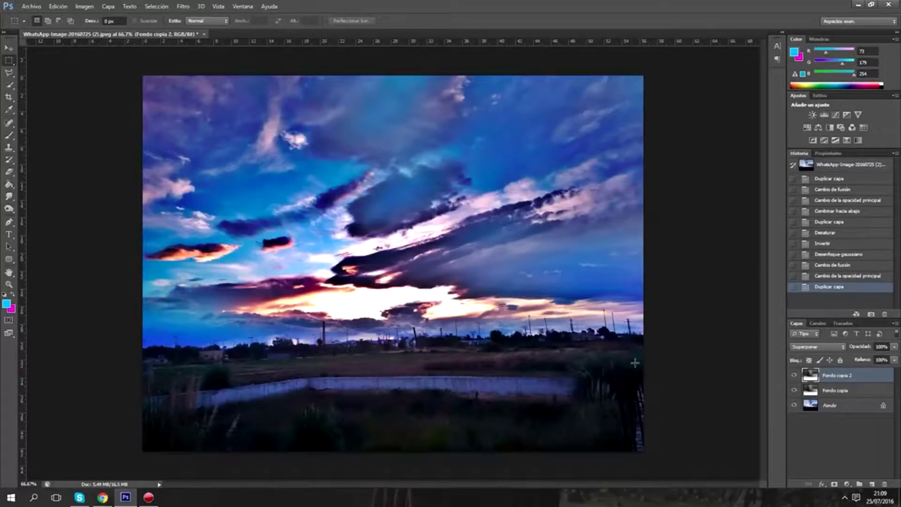
{"action": "left_click", "coordinate": [894, 347]}
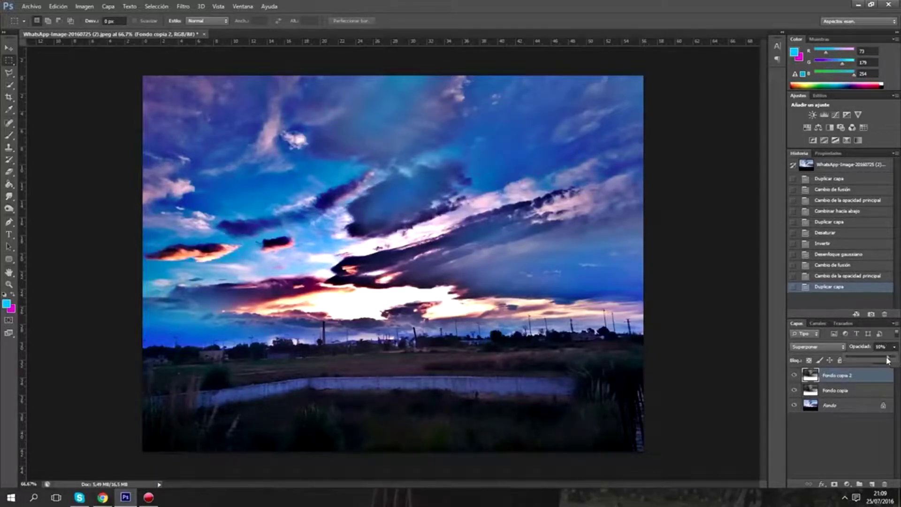
{"action": "mouse_move", "coordinate": [876, 360]}
{"action": "left_mouse_down"}
{"action": "mouse_move", "coordinate": [861, 357]}
{"action": "mouse_move", "coordinate": [897, 358]}
{"action": "left_mouse_up"}
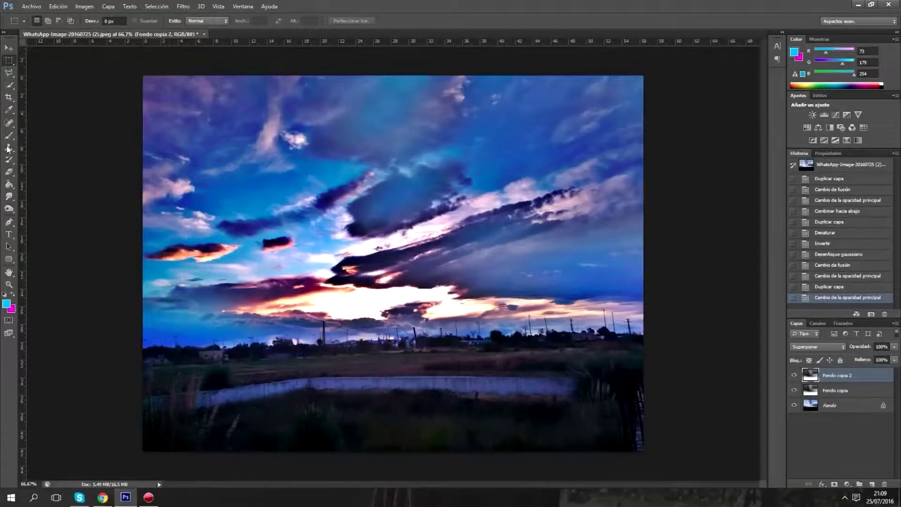
{"action": "left_click", "coordinate": [10, 172]}
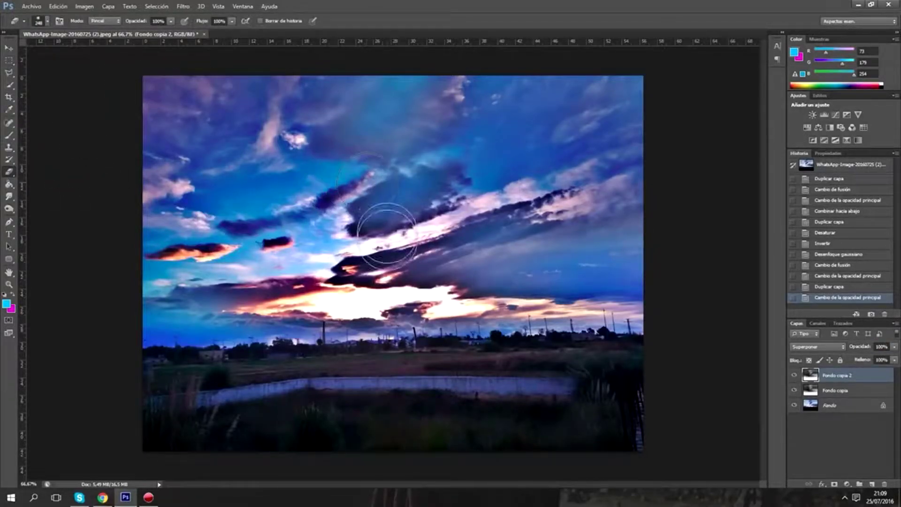
Erase the sky from Fondo copia 2 with a ~473 px, then ~230 px eraser brush.
{"action": "right_click", "coordinate": [394, 205]}
{"action": "key", "text": "Escape"}
{"action": "right_click", "coordinate": [493, 131], "text": "alt"}
{"action": "mouse_move", "coordinate": [377, 106]}
{"action": "left_mouse_down"}
{"action": "mouse_move", "coordinate": [157, 117]}
{"action": "mouse_move", "coordinate": [322, 146]}
{"action": "mouse_move", "coordinate": [664, 181]}
{"action": "mouse_move", "coordinate": [352, 223]}
{"action": "mouse_move", "coordinate": [612, 239]}
{"action": "left_mouse_up"}
{"action": "right_click", "coordinate": [613, 239], "text": "alt"}
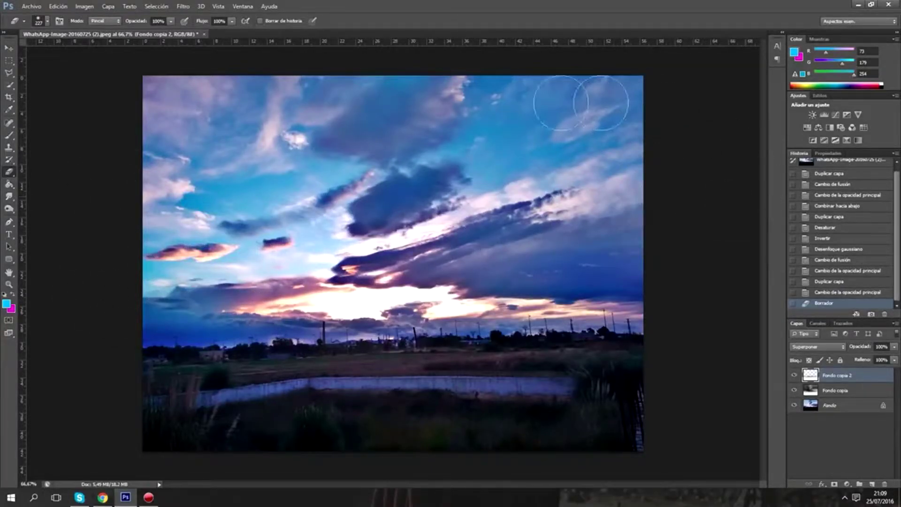
{"action": "left_click_drag", "start_coordinate": [380, 304], "coordinate": [448, 320]}
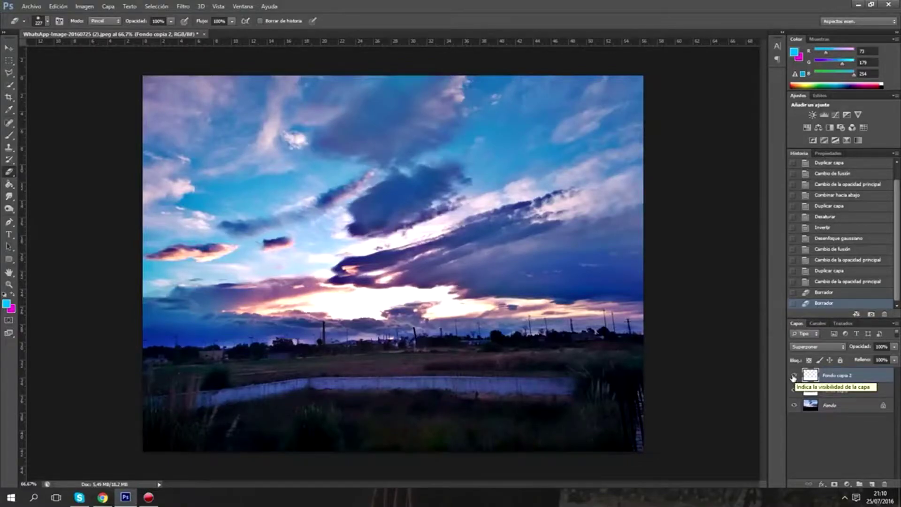
Toggle Fondo copia 2's visibility to compare the result, leaving it visible.
{"action": "left_click", "coordinate": [794, 376]}
{"action": "left_click", "coordinate": [793, 376]}
{"action": "left_click", "coordinate": [795, 376]}
{"action": "left_click", "coordinate": [794, 376]}
{"action": "left_click", "coordinate": [794, 376]}
{"action": "left_click", "coordinate": [794, 376]}
{"action": "left_click", "coordinate": [794, 376]}
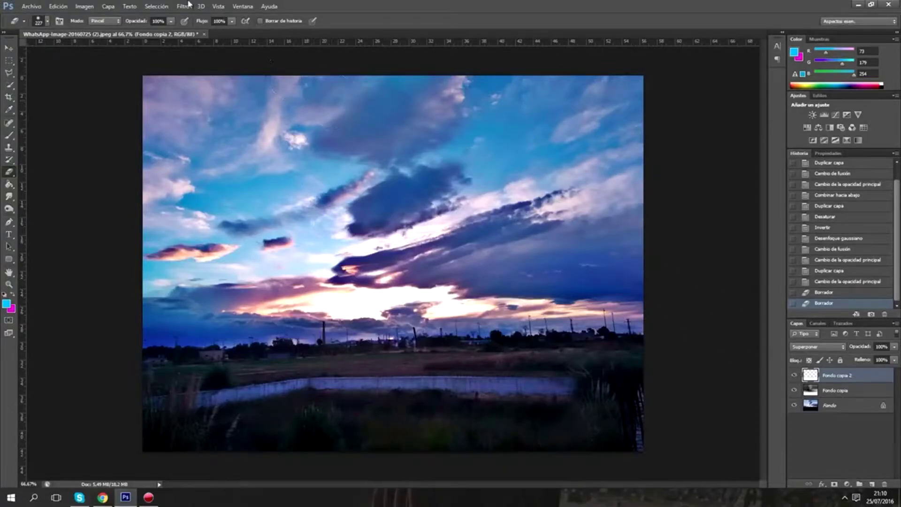
{"action": "left_click", "coordinate": [108, 6]}
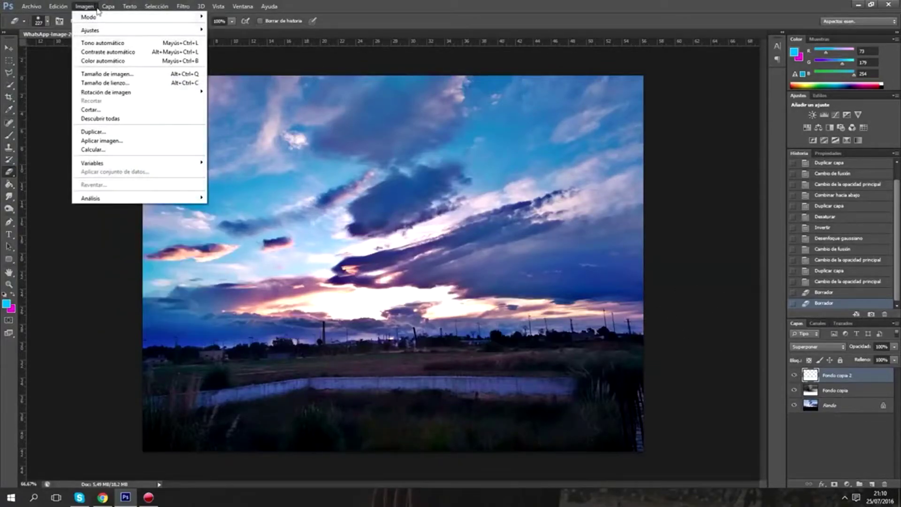
{"action": "mouse_move", "coordinate": [106, 30]}
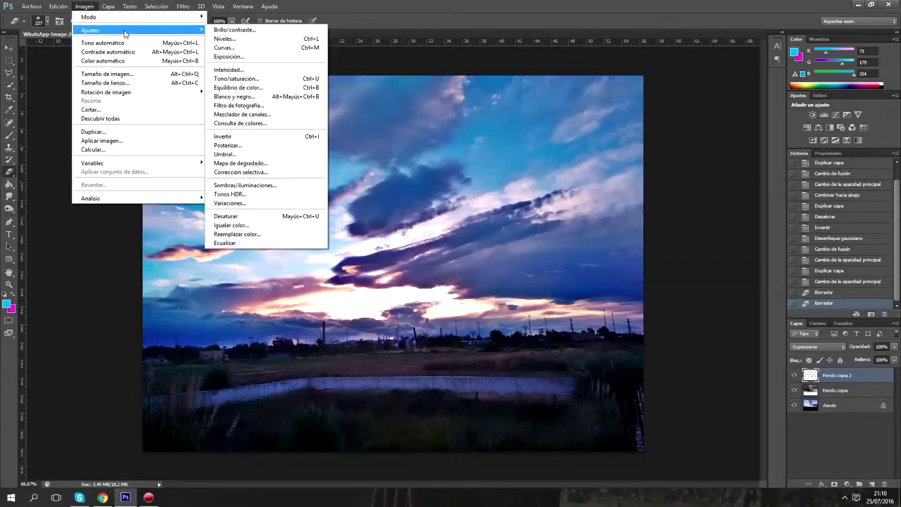
{"action": "left_click", "coordinate": [84, 7]}
{"action": "left_click", "coordinate": [270, 7]}
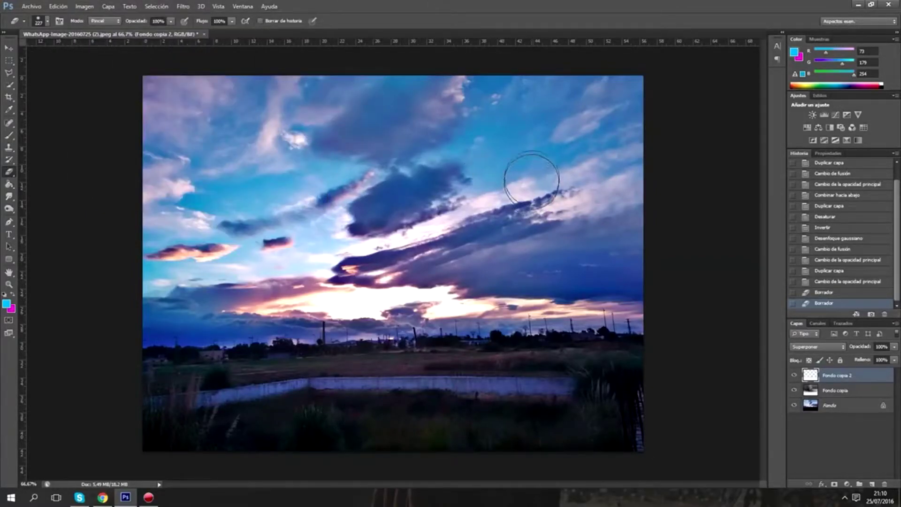